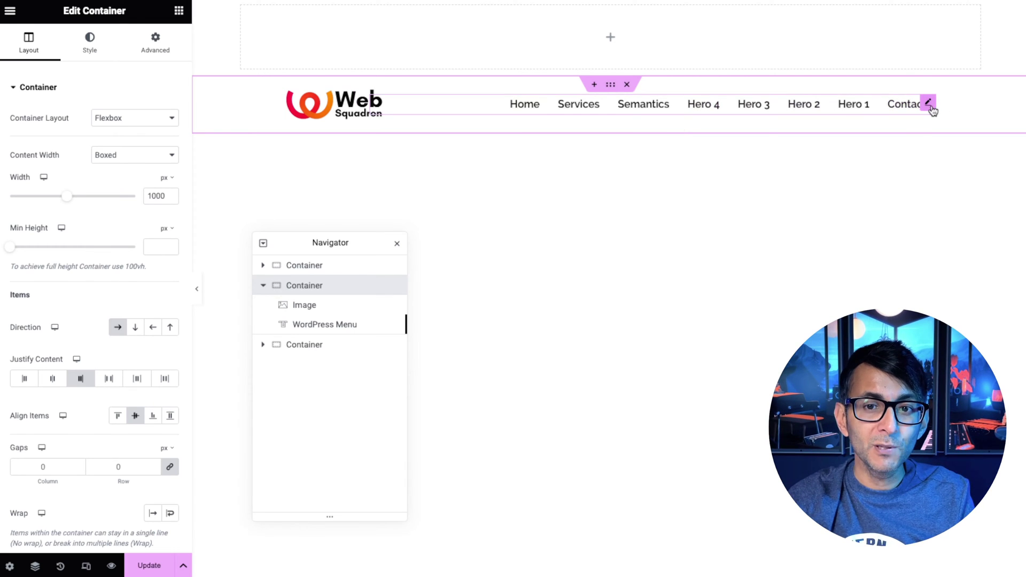
# Step: Open the ConsMenu widget settings and try the Vertical and Dropdown layouts before returning to Horizontal
pyautogui.click(928, 102)
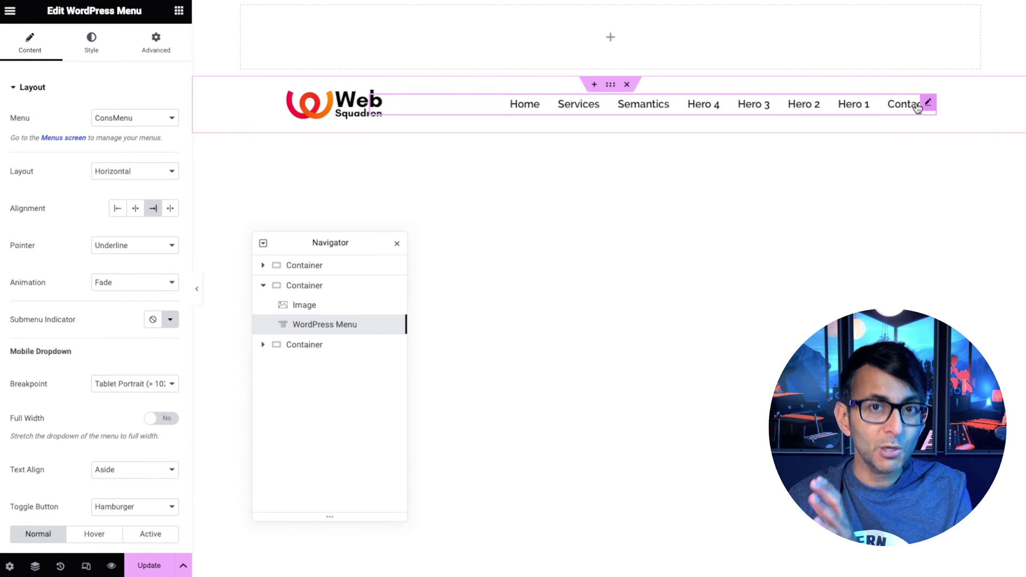
pyautogui.click(129, 172)
pyautogui.click(125, 186)
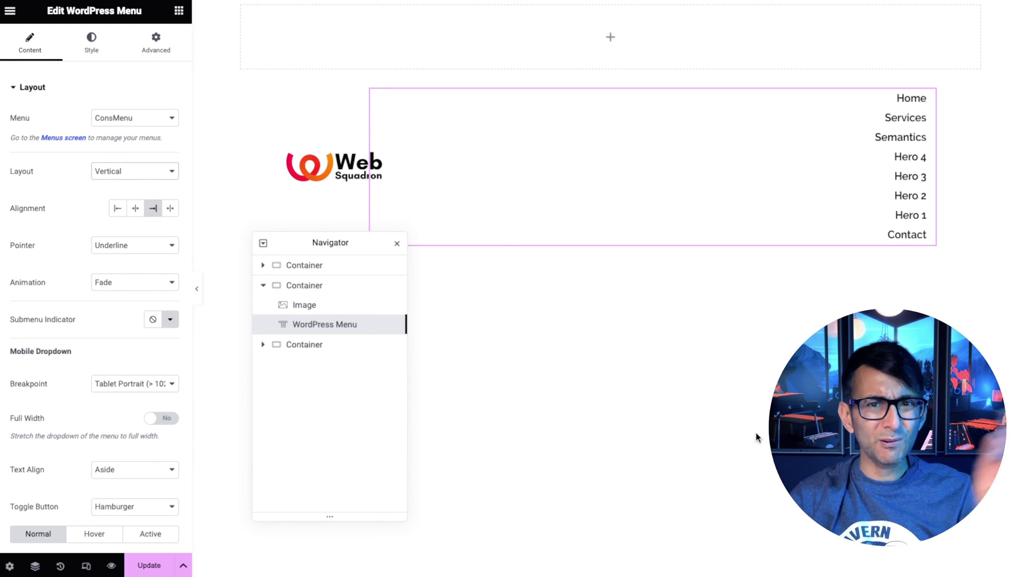
pyautogui.click(131, 180)
pyautogui.click(131, 183)
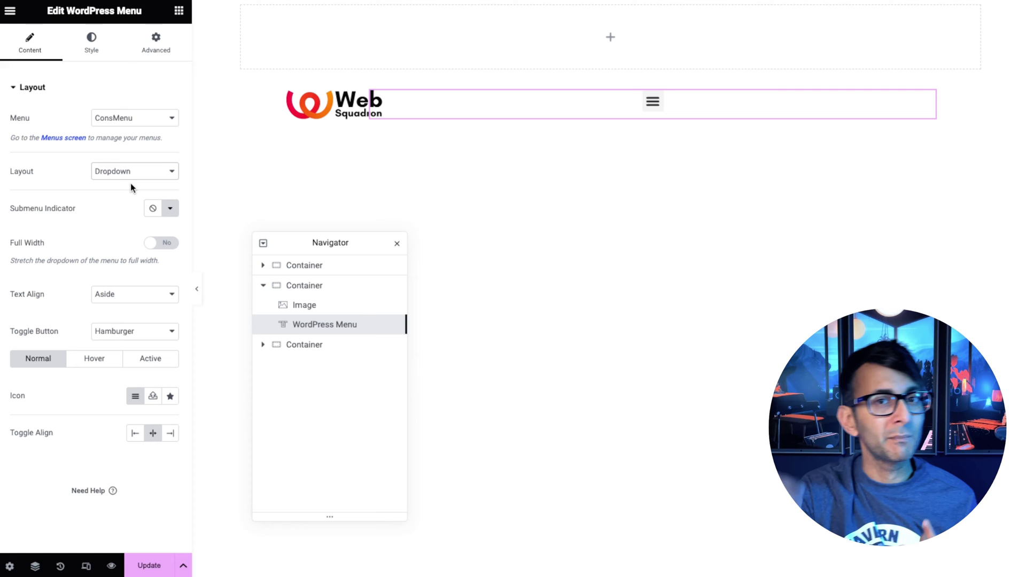
pyautogui.click(142, 171)
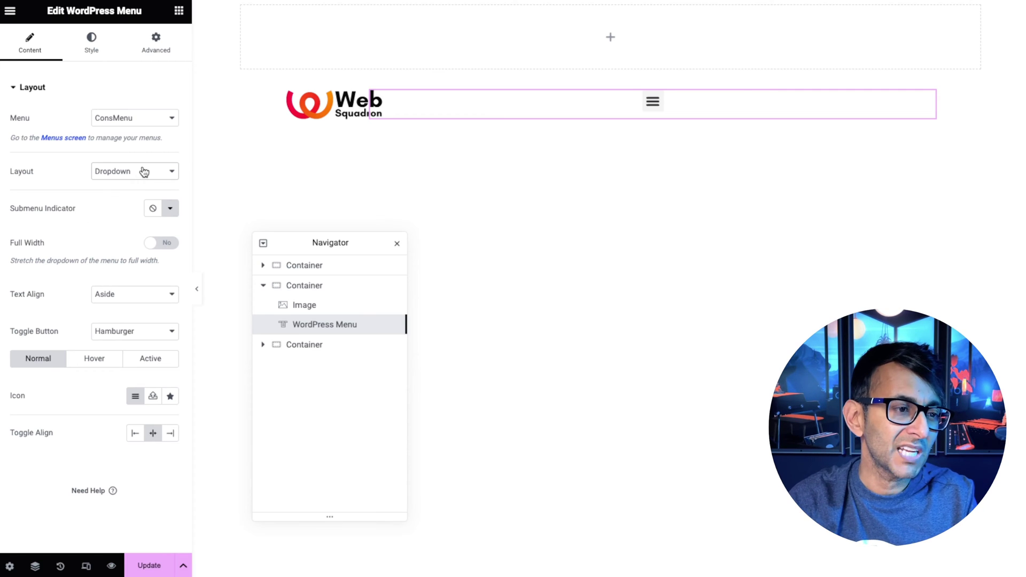
pyautogui.click(146, 152)
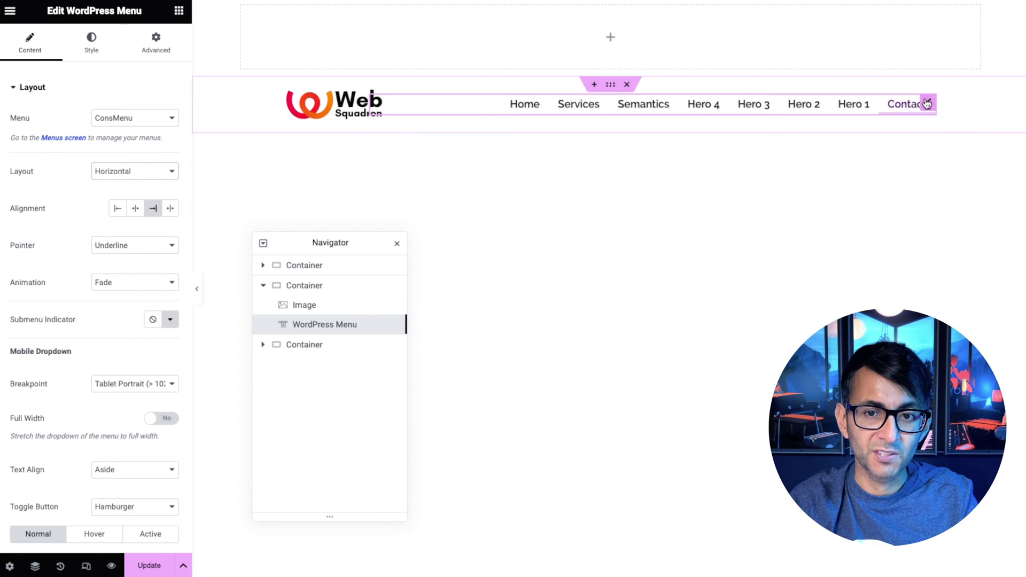
# Step: Paste 'selector {column-count: 3;}' into the menu's Advanced Custom CSS
pyautogui.click(163, 47)
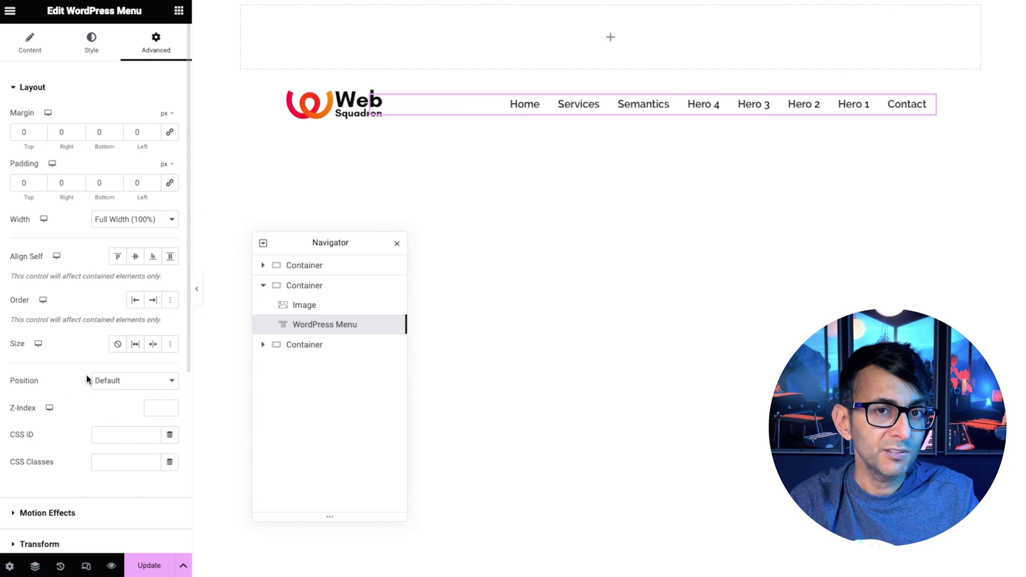
pyautogui.scroll(-5, 59, 427)
pyautogui.click(65, 466)
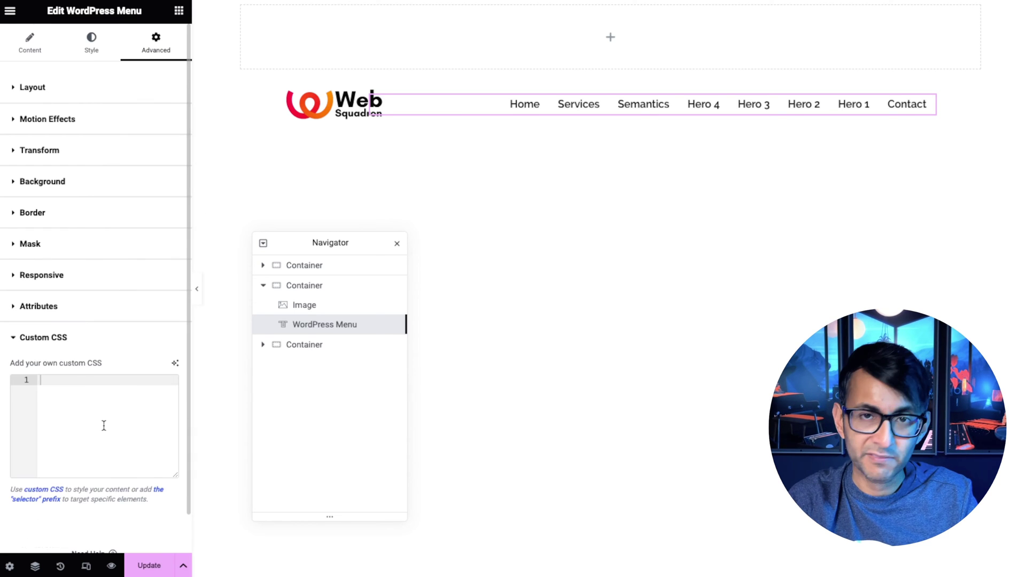
pyautogui.click(85, 420)
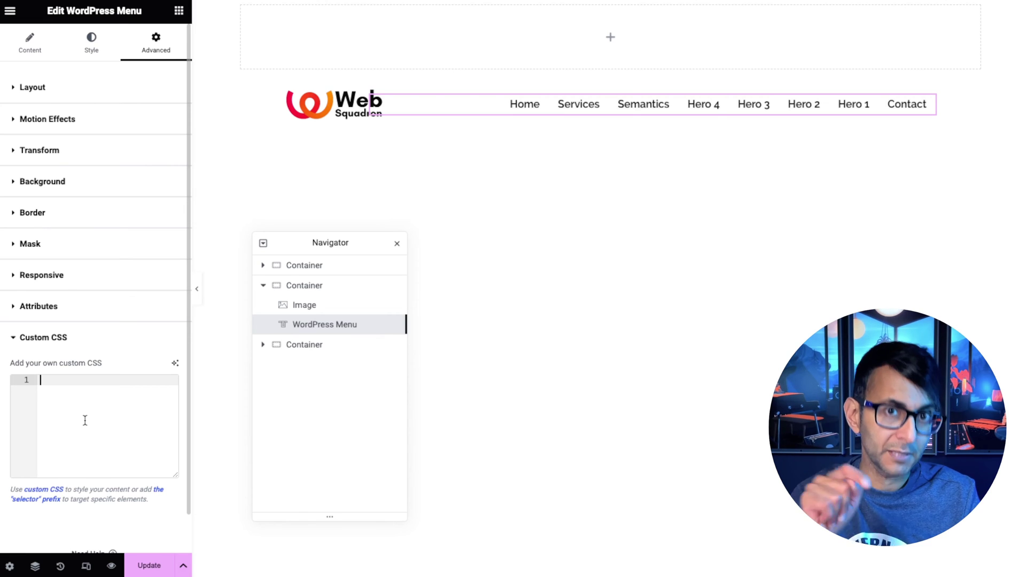
pyautogui.write('selector {column-count: 3;}')
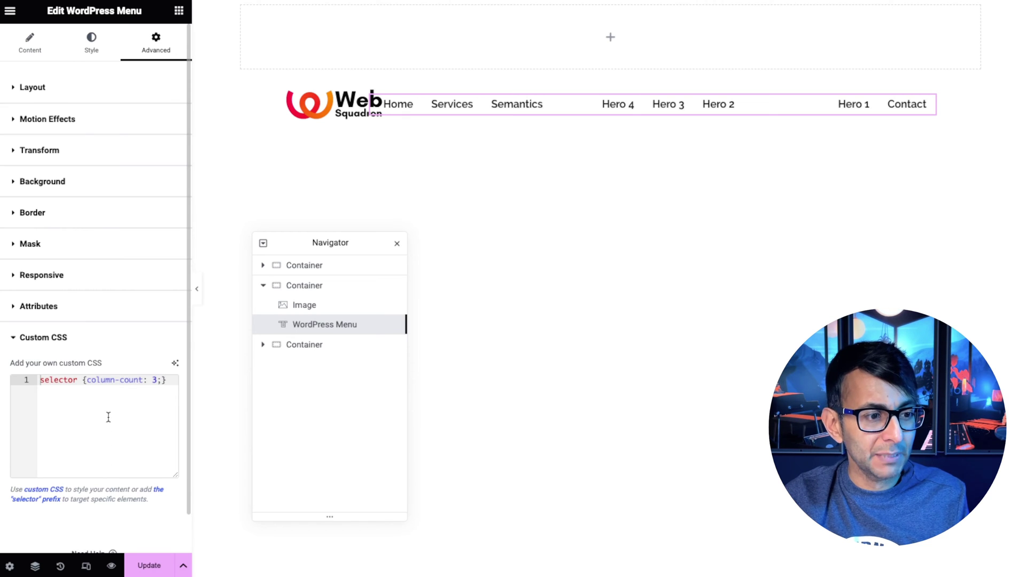
# Step: Try a column count of 4, then set it back to 3
pyautogui.click(153, 380)
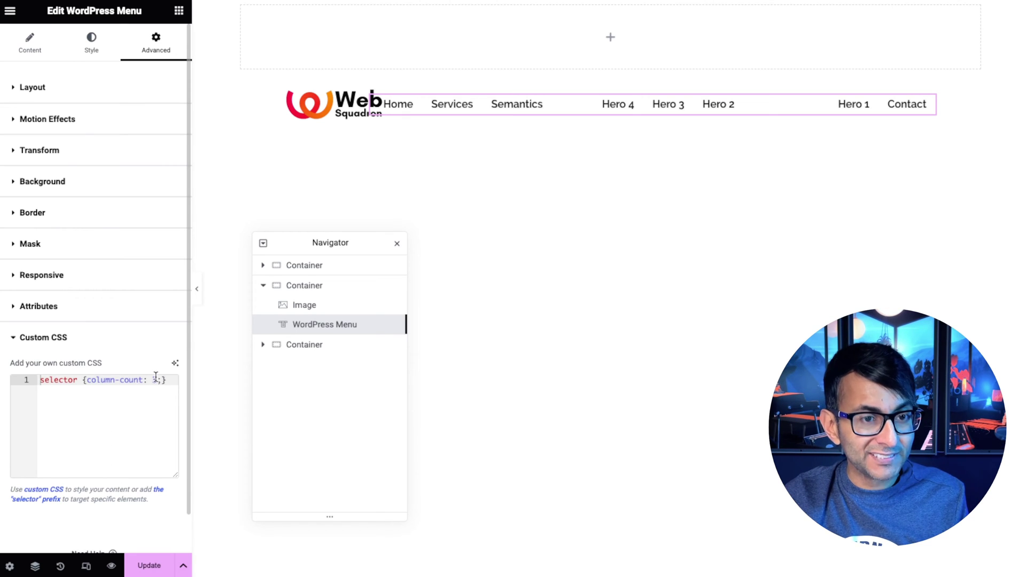
pyautogui.press('Delete')
pyautogui.write('4')
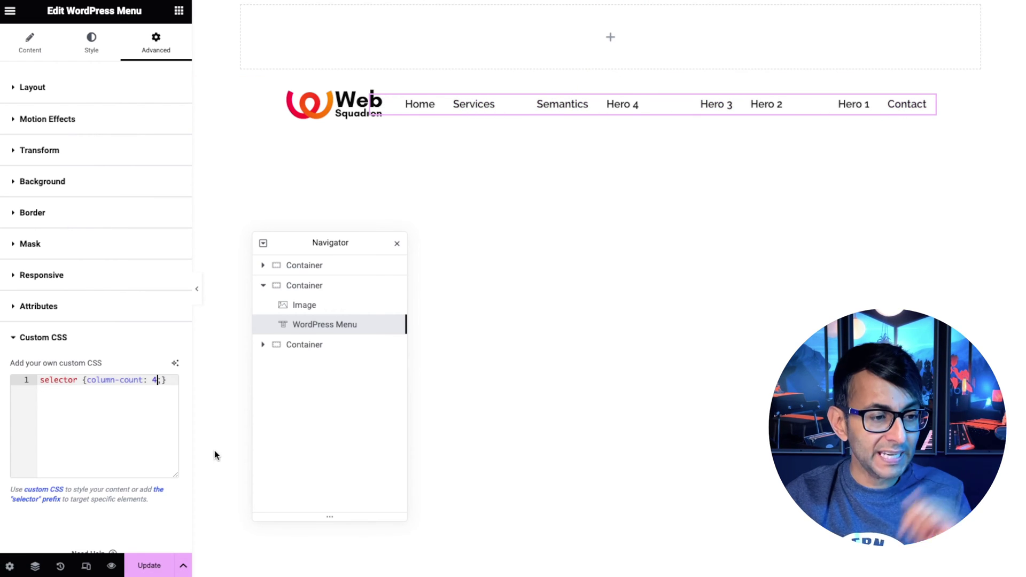
pyautogui.press('BackSpace')
pyautogui.write('3')
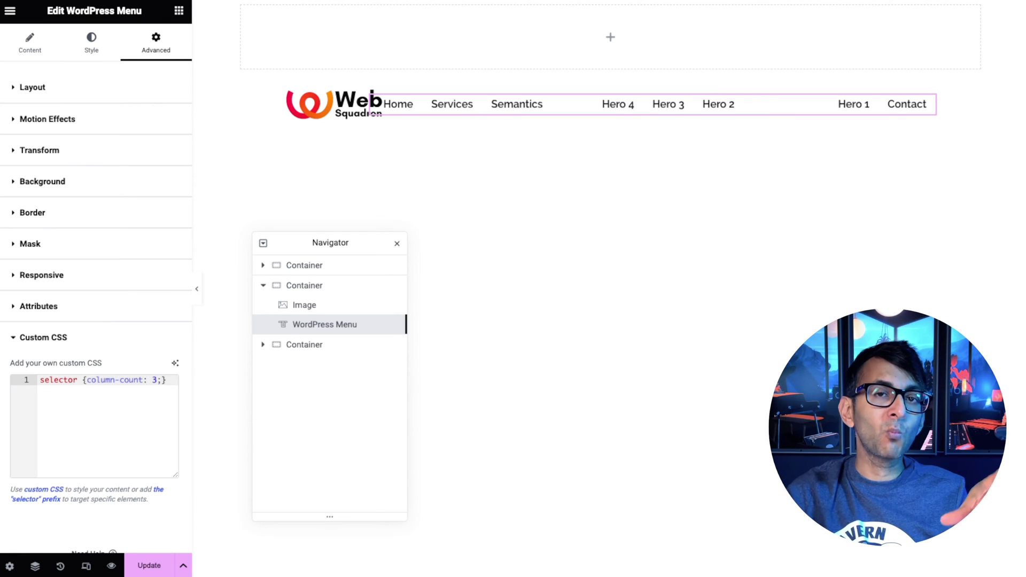
# Step: Make the menu Vertical and left-aligned, with a custom width of 50%
pyautogui.click(31, 51)
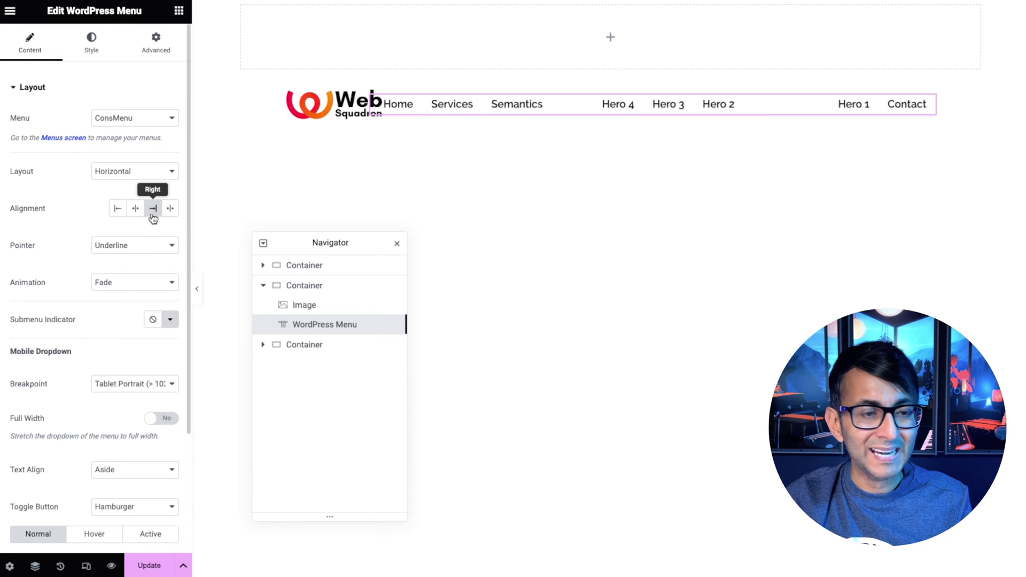
pyautogui.click(152, 174)
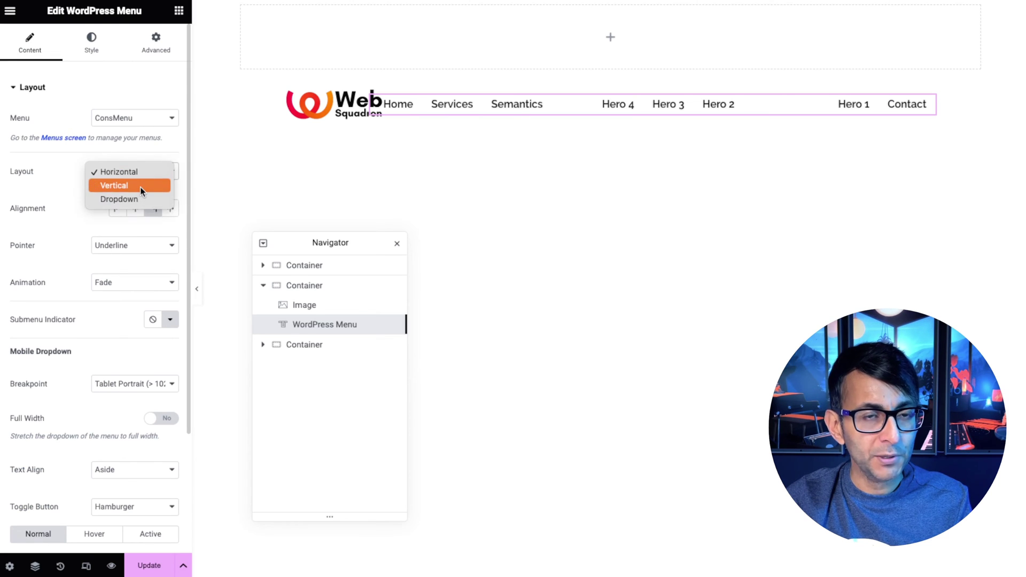
pyautogui.click(140, 186)
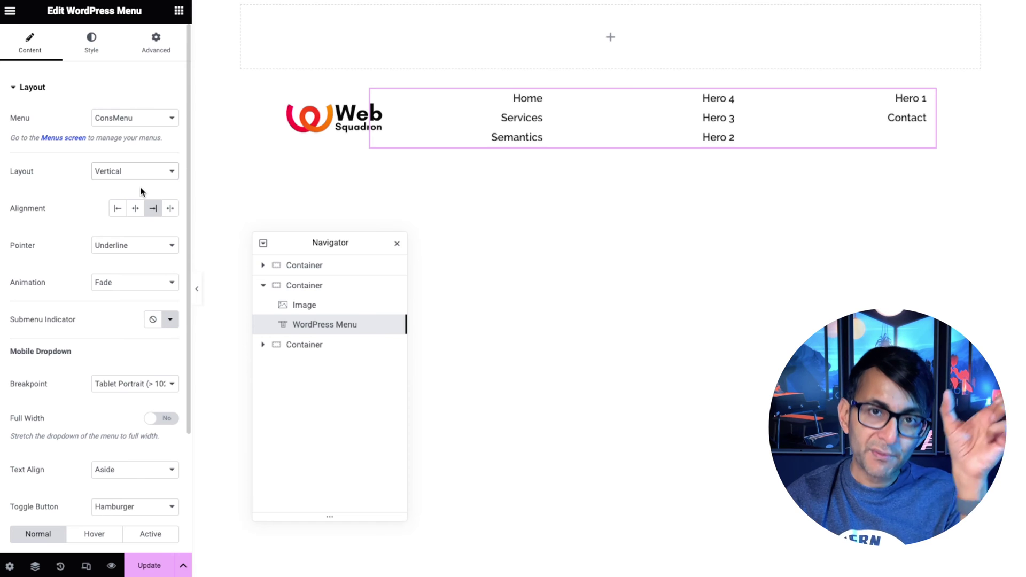
pyautogui.click(118, 213)
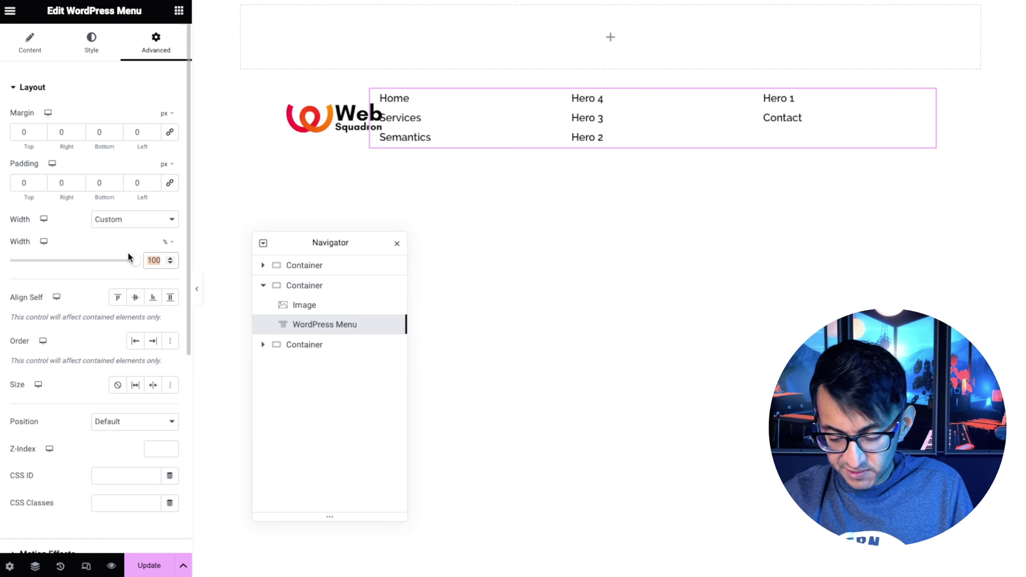
pyautogui.write('50')
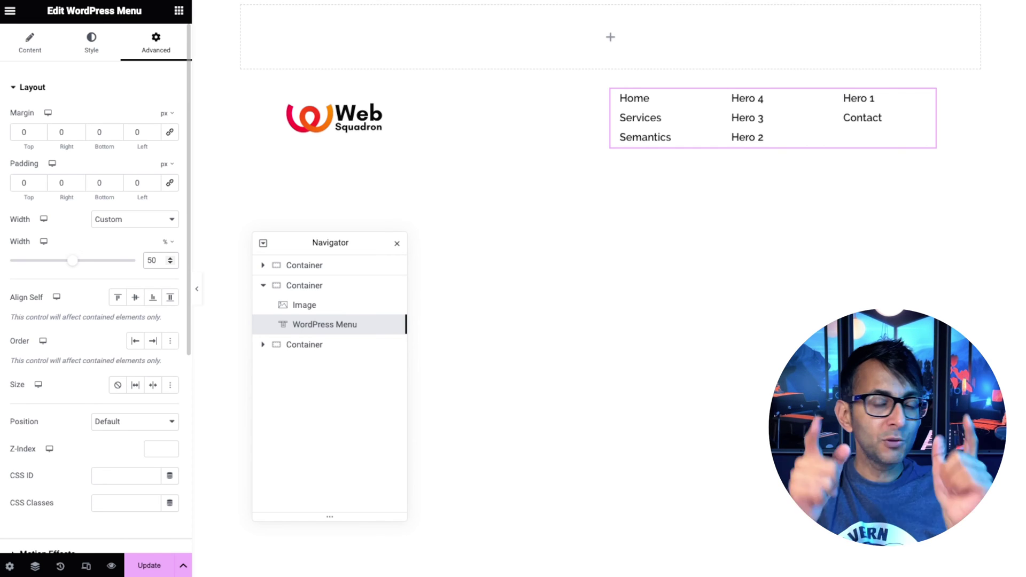
# Step: Preview the page at mobile size and test the menu's hamburger dropdown
pyautogui.click(579, 11)
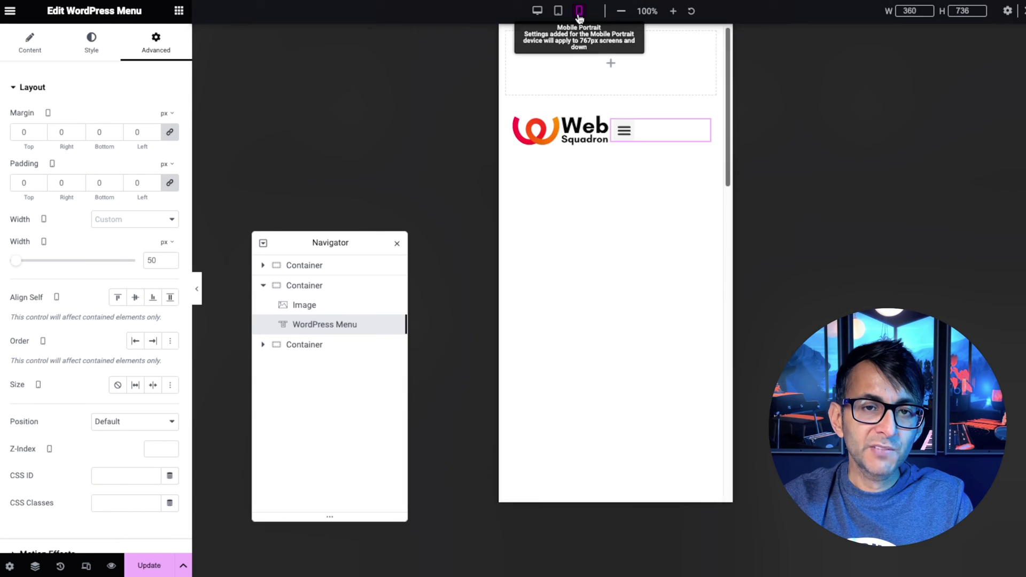
pyautogui.click(623, 140)
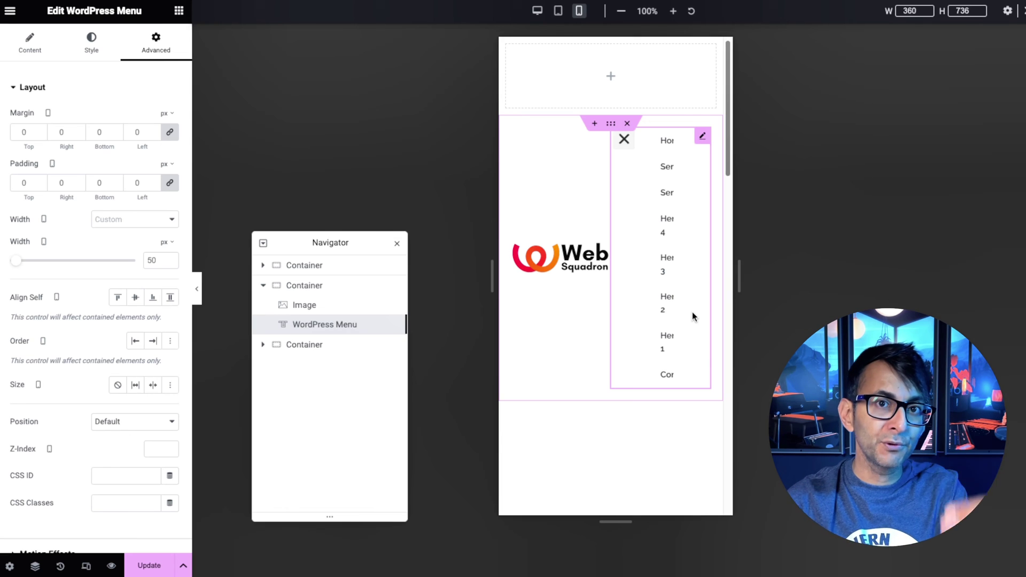
pyautogui.click(623, 139)
pyautogui.click(624, 143)
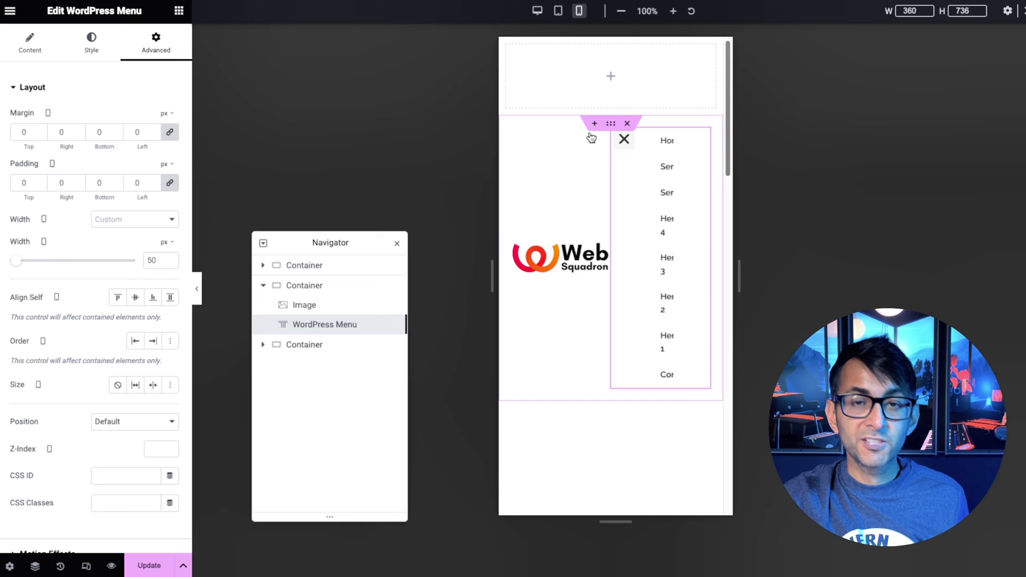
pyautogui.scroll(-5, 80, 439)
pyautogui.click(43, 458)
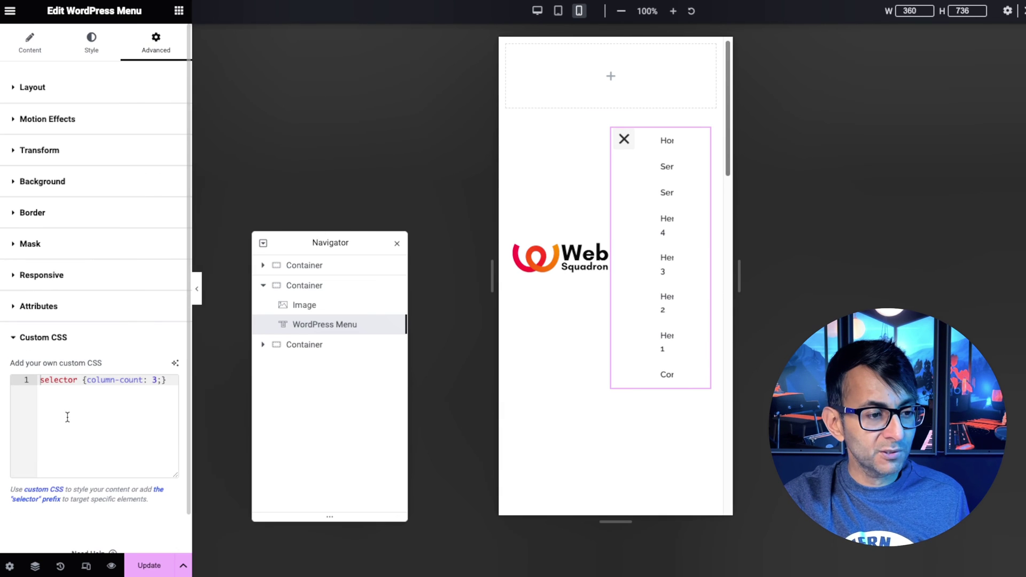
pyautogui.moveTo(170, 380); pyautogui.dragTo(14, 373)
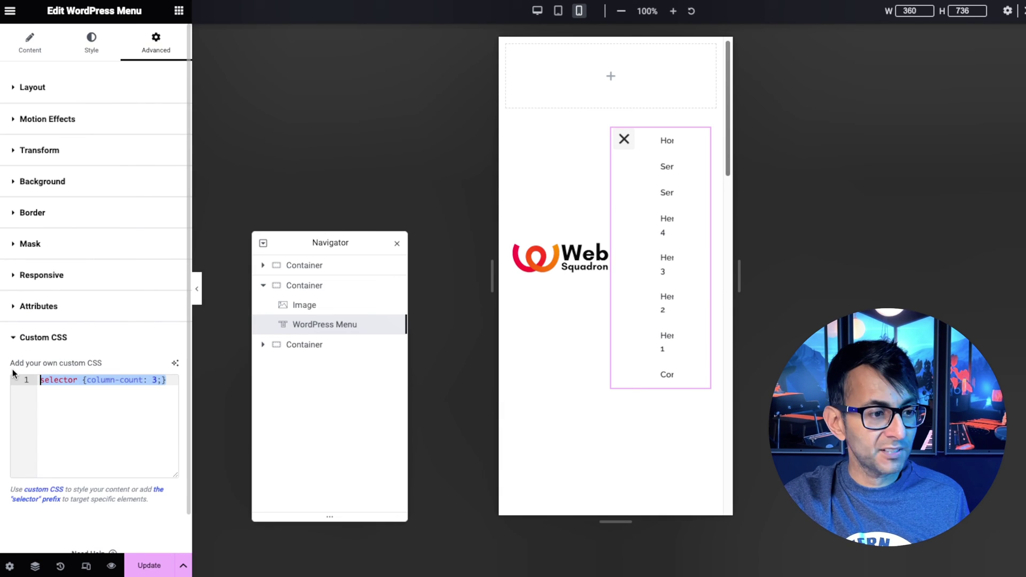
pyautogui.write('@media only screen and (min-width: 768px) {selector {column-count: 3;}')
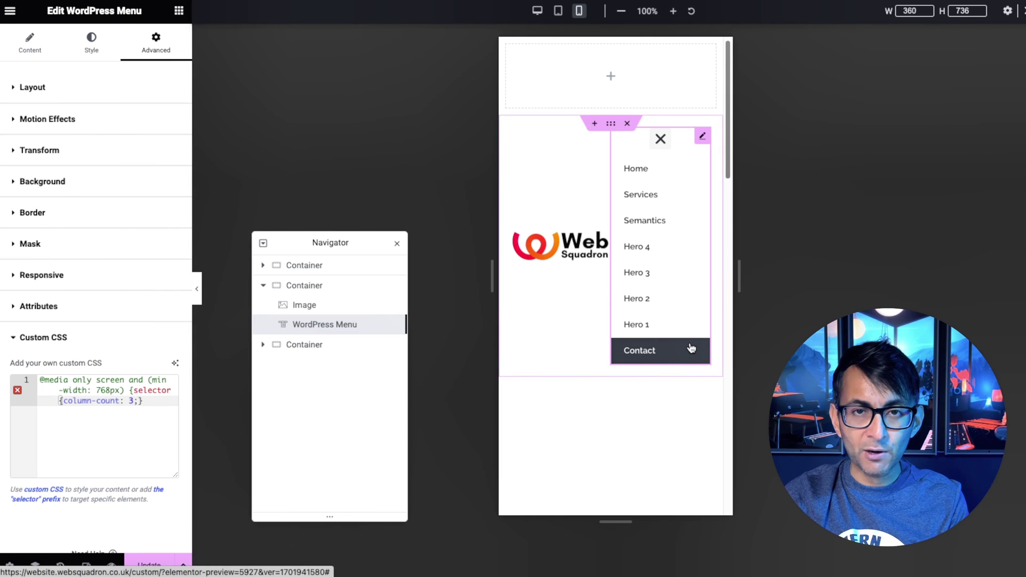
# Step: Compare the three-column menu in Desktop and Mobile previews, ending on Desktop
pyautogui.click(537, 11)
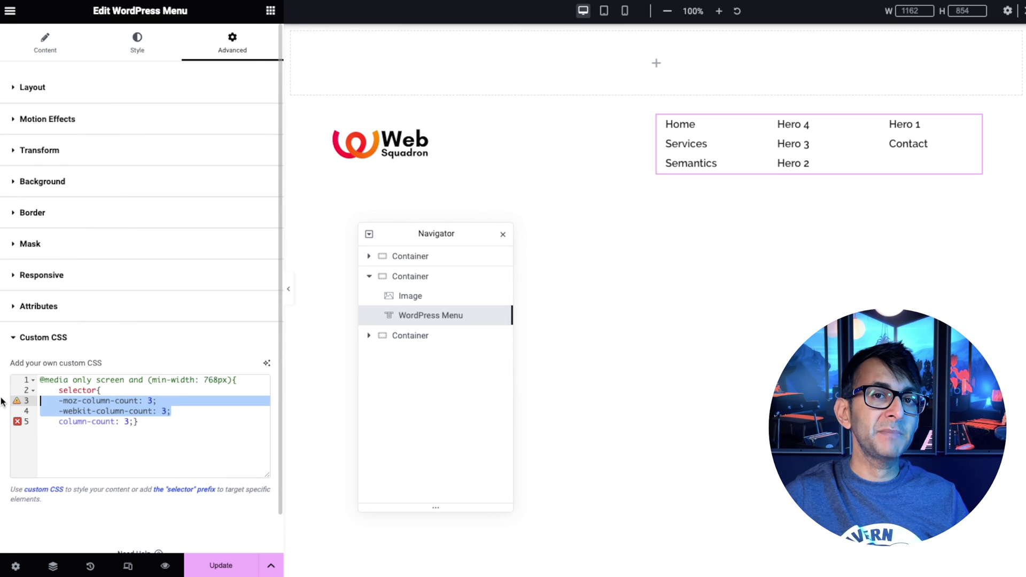
pyautogui.click(625, 11)
pyautogui.click(582, 10)
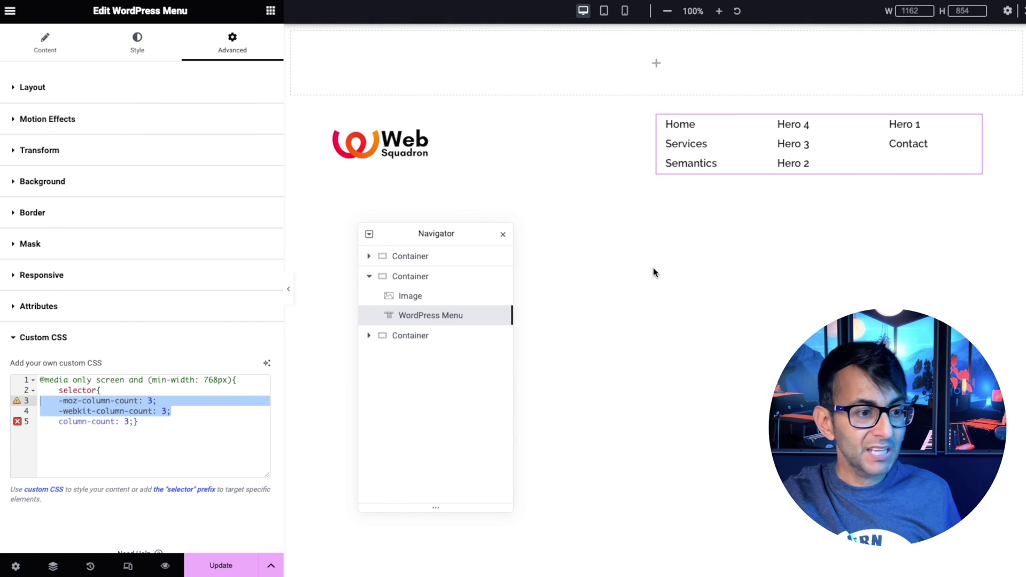
pyautogui.click(196, 460)
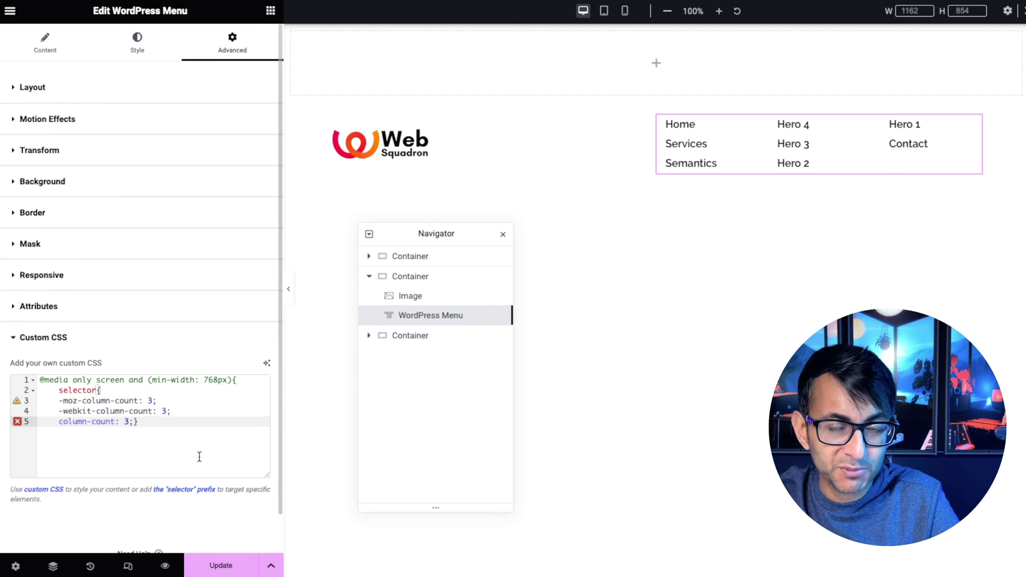